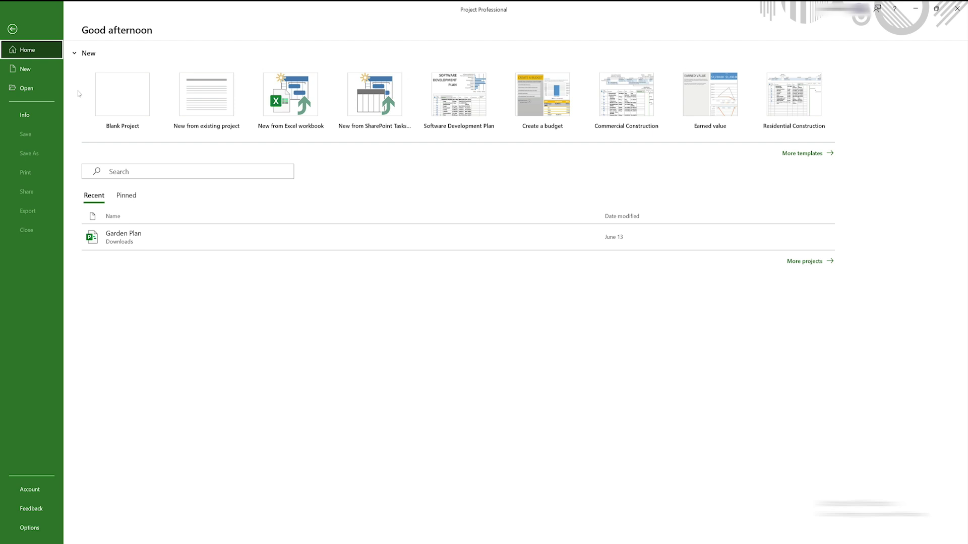
Step: Create a new blank project from the start page
{"action": "left_click", "coordinate": [38, 69]}
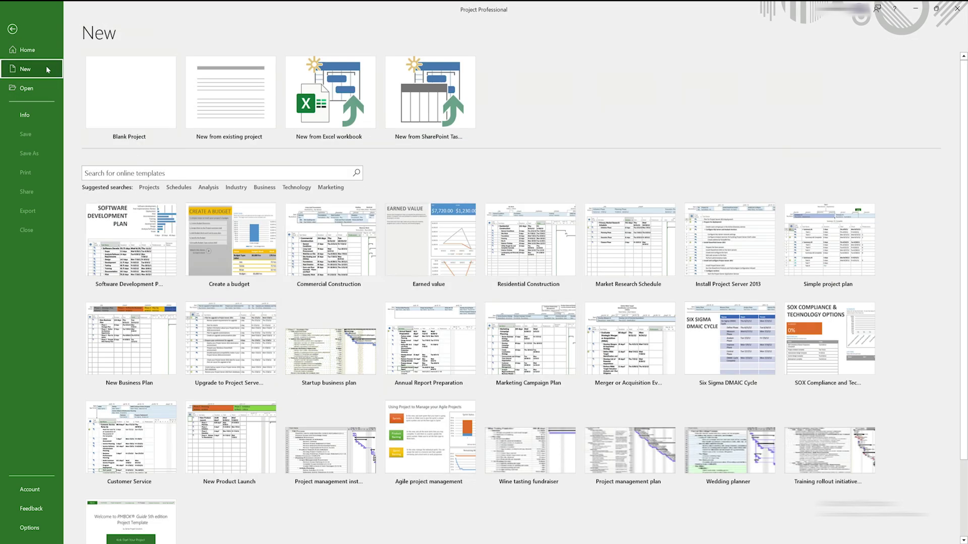
{"action": "left_click", "coordinate": [31, 53]}
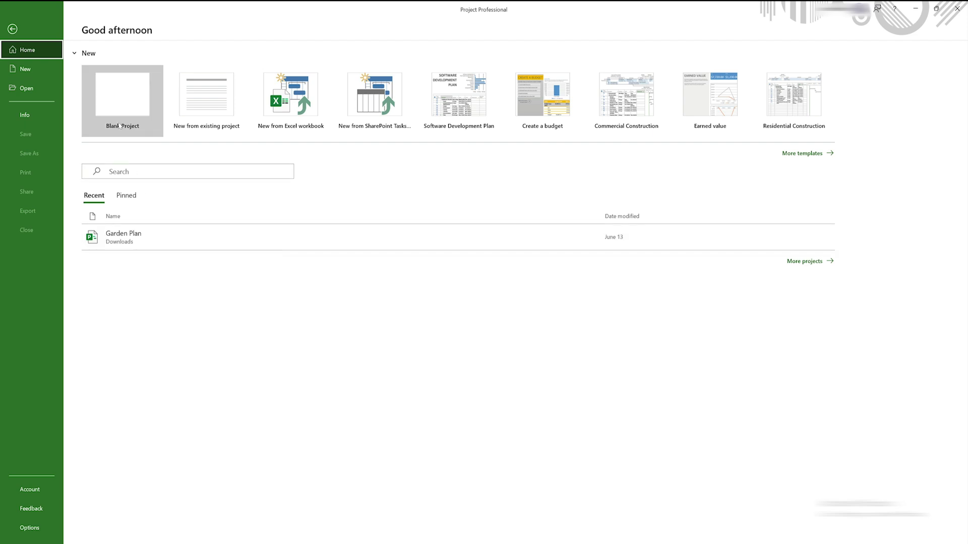
{"action": "left_click", "coordinate": [120, 108]}
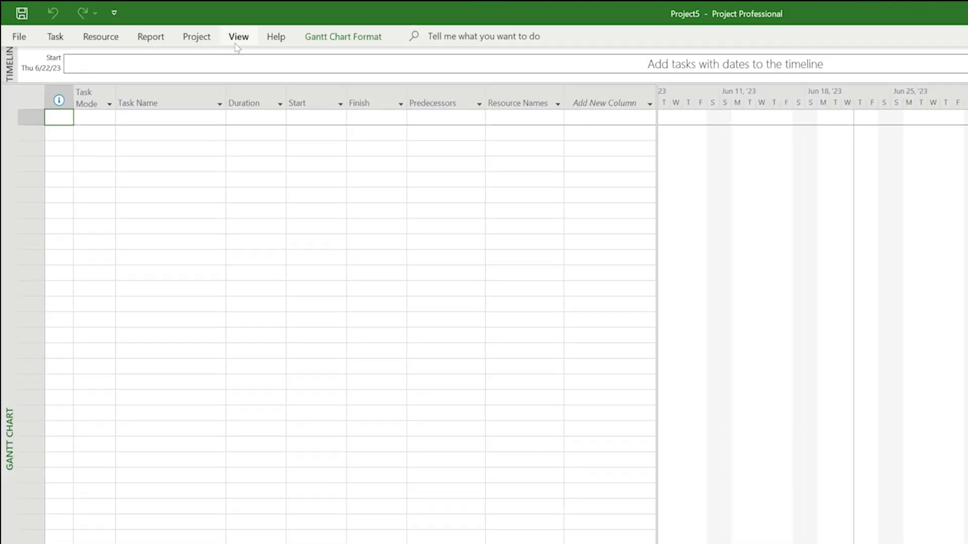
Step: Hide the Timeline pane and select the first Task Name cell
{"action": "left_click", "coordinate": [159, 25]}
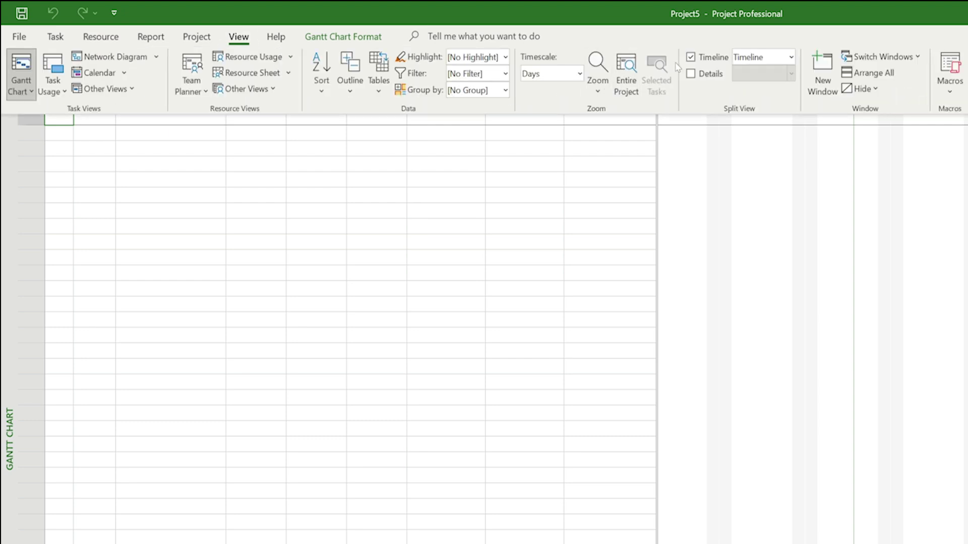
{"action": "left_click", "coordinate": [690, 57]}
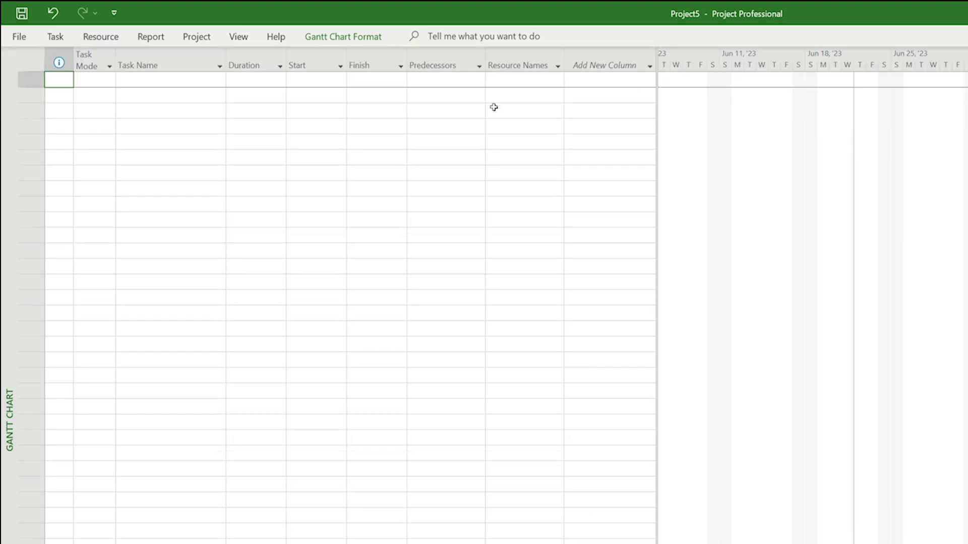
{"action": "left_click", "coordinate": [171, 81]}
Step: Enter 'task 1' with a 5-day duration starting Fri 6/23/23, finishing Thu 6/29/23
{"action": "type", "text": "task 1"}
{"action": "key", "text": "Return"}
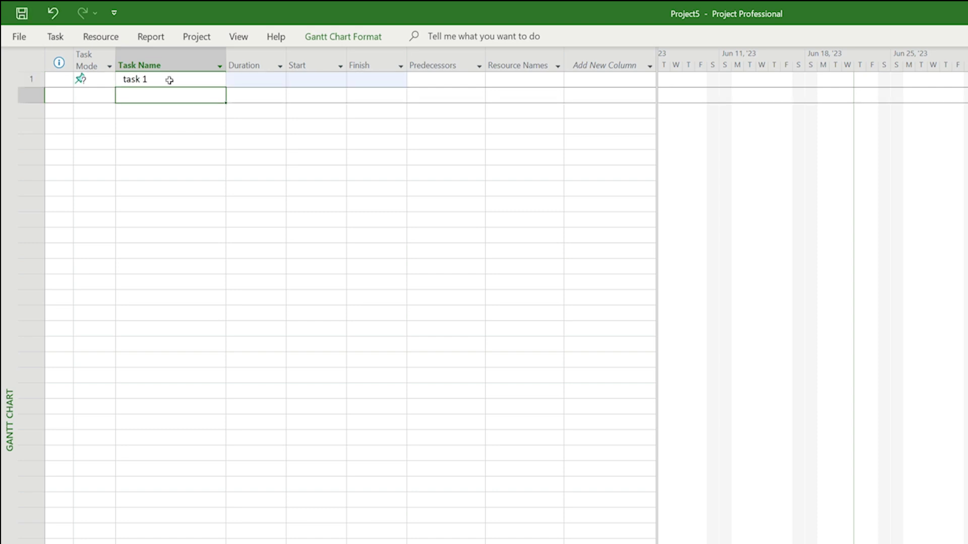
{"action": "left_click", "coordinate": [246, 79]}
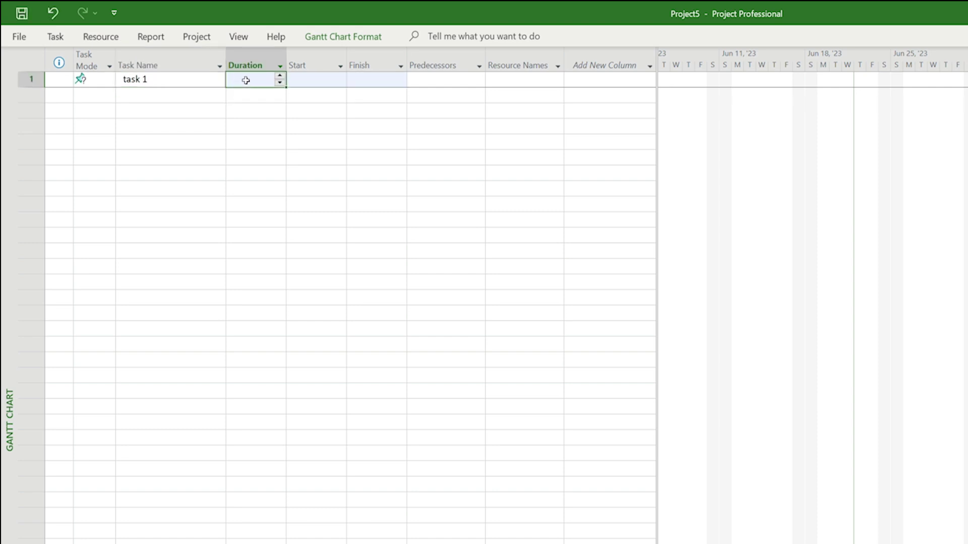
{"action": "left_click", "coordinate": [281, 75]}
{"action": "left_click", "coordinate": [281, 76]}
{"action": "left_click", "coordinate": [330, 82]}
{"action": "left_click", "coordinate": [339, 79]}
{"action": "left_click", "coordinate": [319, 157]}
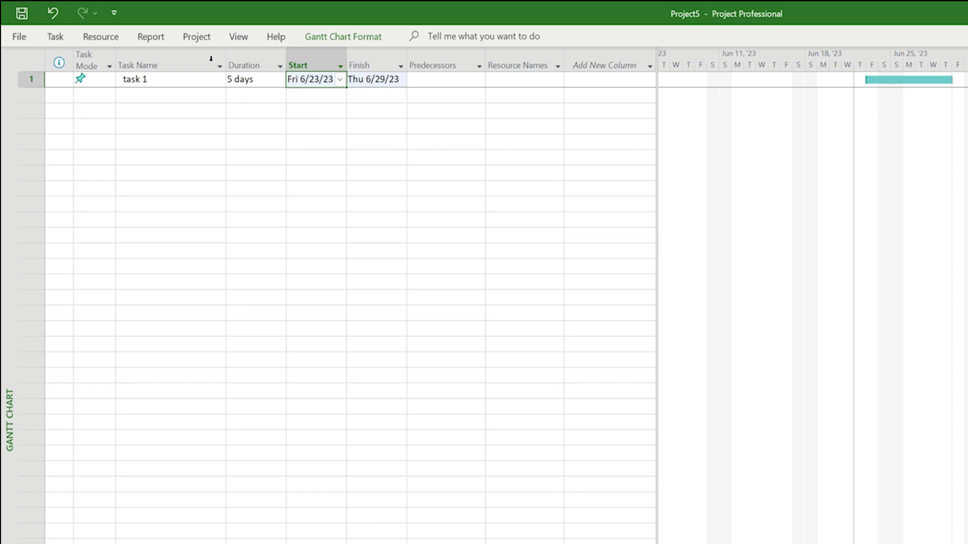
{"action": "left_click", "coordinate": [200, 43]}
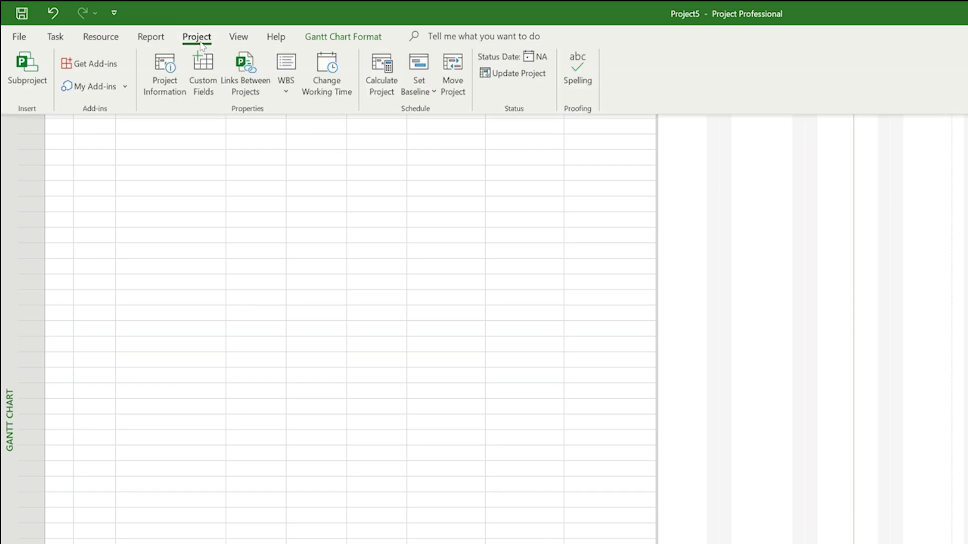
Step: Check Project Information without changes, then enter 'task 2' in row 2
{"action": "left_click", "coordinate": [161, 79]}
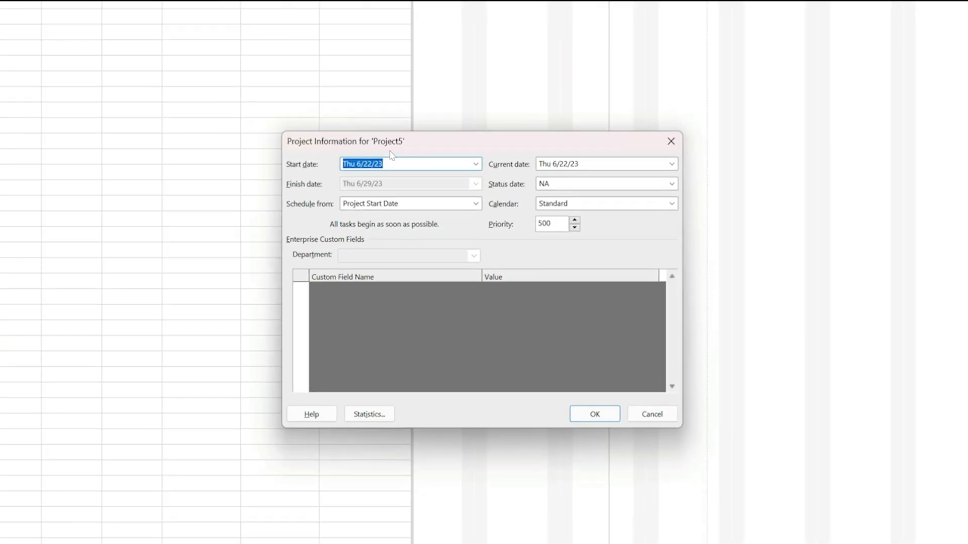
{"action": "left_click", "coordinate": [651, 414]}
{"action": "left_click", "coordinate": [166, 96]}
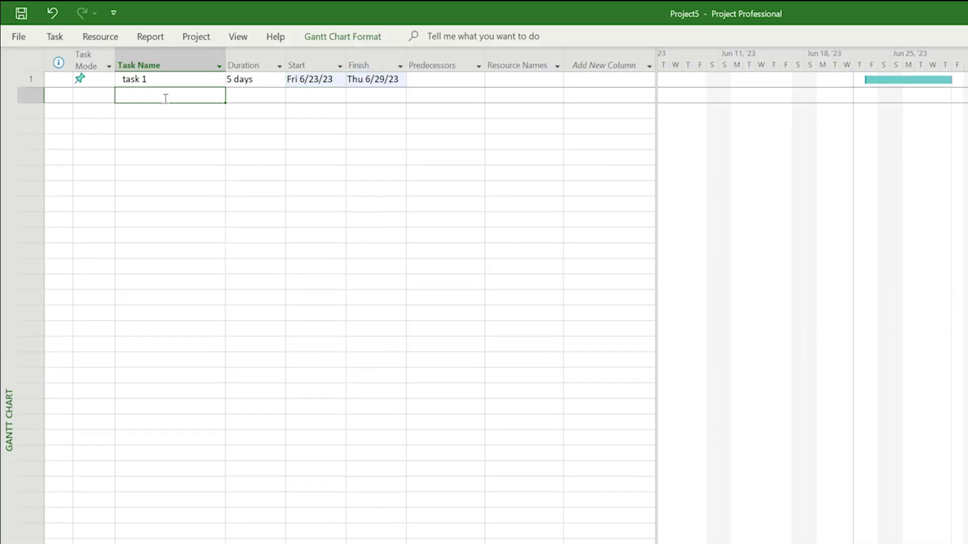
{"action": "type", "text": "task 2"}
{"action": "key", "text": "Return"}
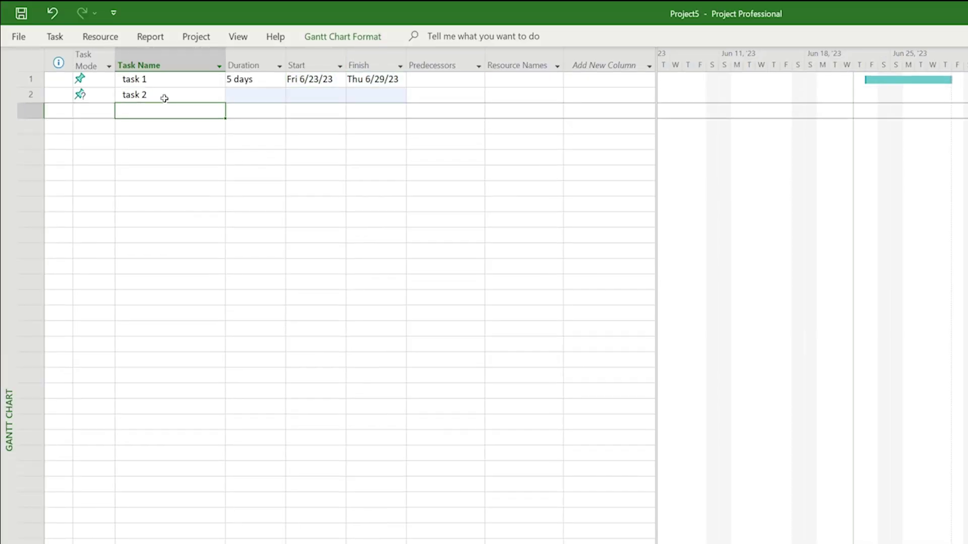
Step: Try task 2 dates of June 23 to June 30, then clear both dates
{"action": "left_click", "coordinate": [327, 97]}
{"action": "left_click", "coordinate": [339, 95]}
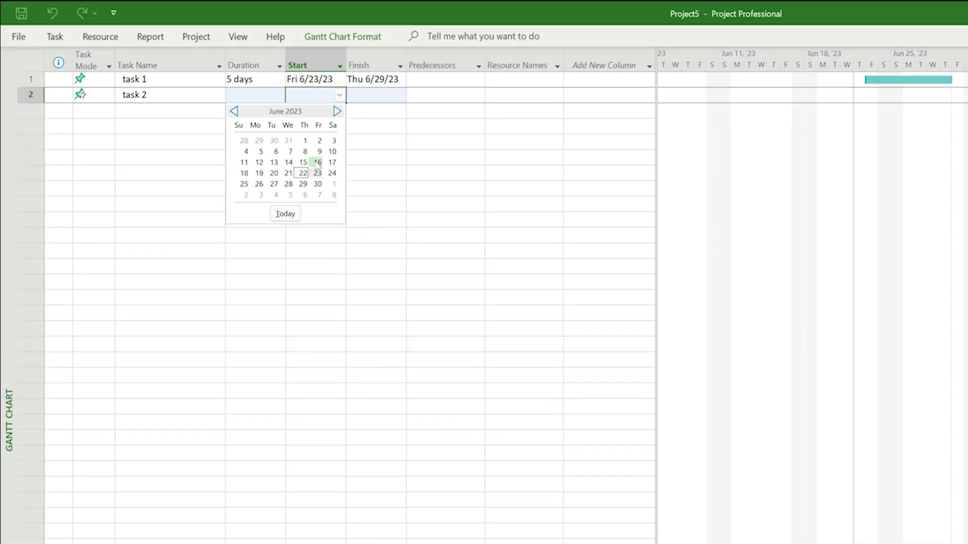
{"action": "left_click", "coordinate": [318, 173]}
{"action": "left_click", "coordinate": [401, 99]}
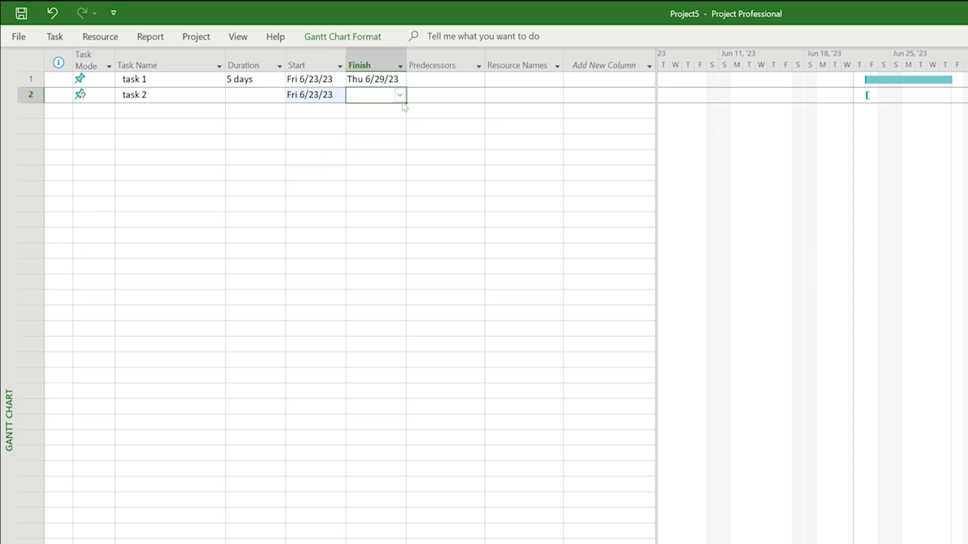
{"action": "left_click", "coordinate": [400, 95]}
{"action": "left_click", "coordinate": [392, 184]}
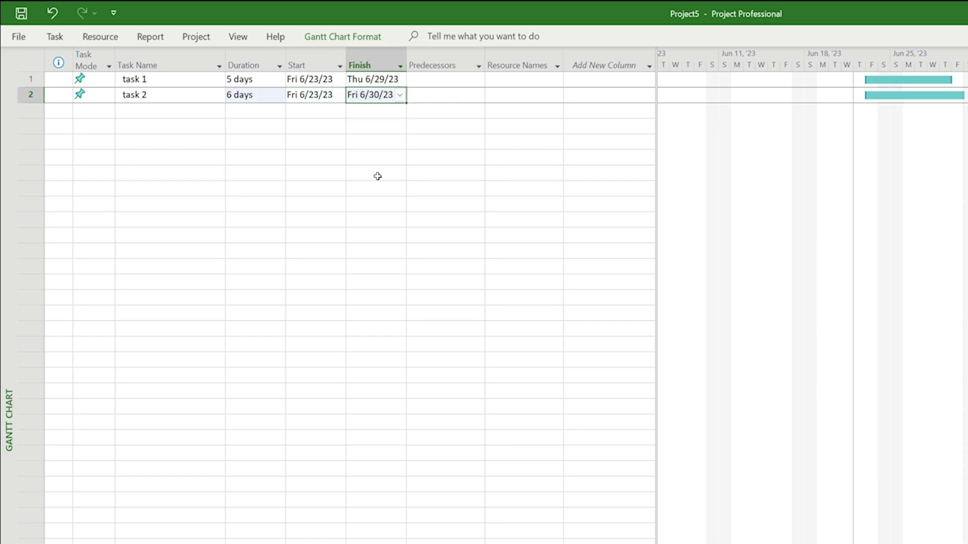
{"action": "key", "text": "BackSpace"}
{"action": "left_click", "coordinate": [312, 97]}
{"action": "key", "text": "BackSpace"}
Step: Give task 2 a 3-day duration, then drag its bar to span Thu 6/29/23–Sat 7/8/23
{"action": "left_click", "coordinate": [257, 96]}
{"action": "left_click", "coordinate": [279, 92]}
{"action": "left_click", "coordinate": [205, 112]}
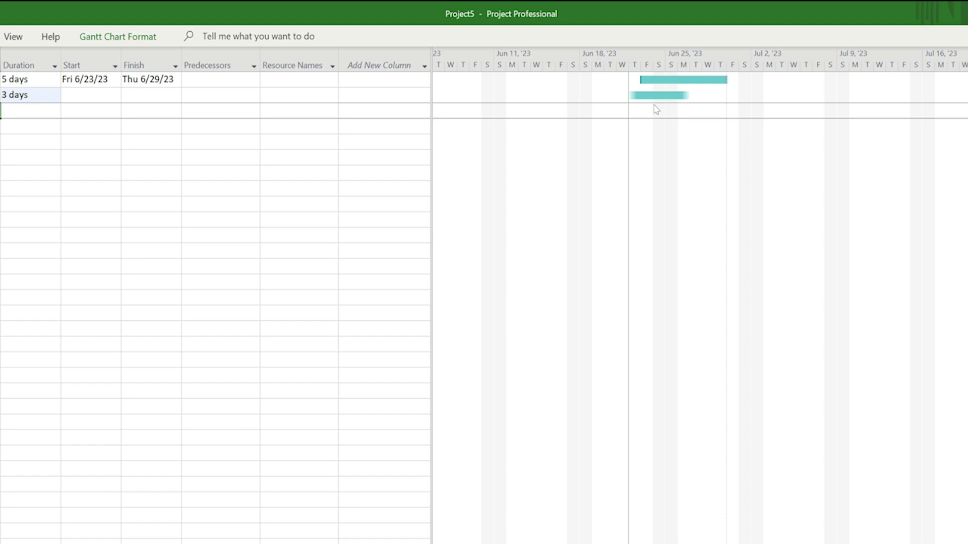
{"action": "left_click_drag", "start_coordinate": [652, 95], "coordinate": [750, 103]}
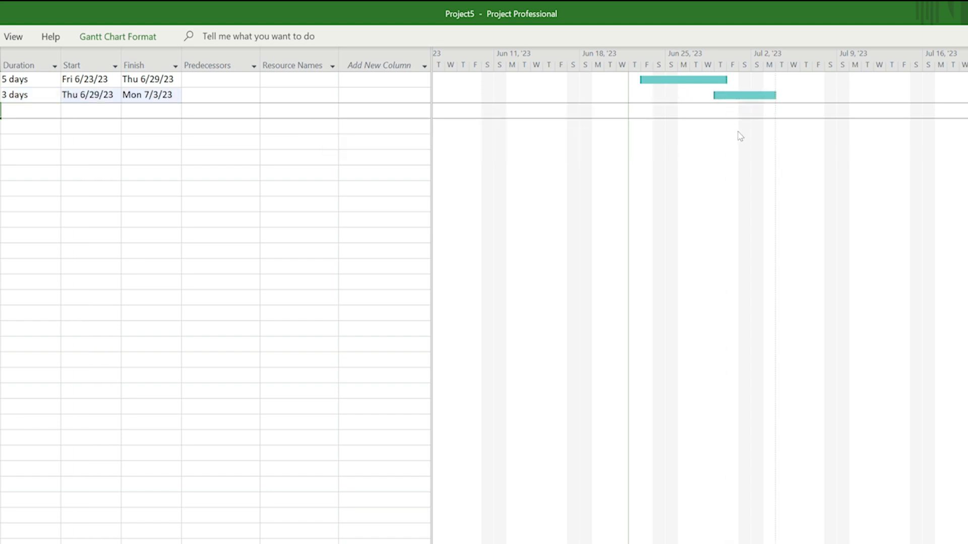
{"action": "left_click_drag", "start_coordinate": [779, 95], "coordinate": [830, 96]}
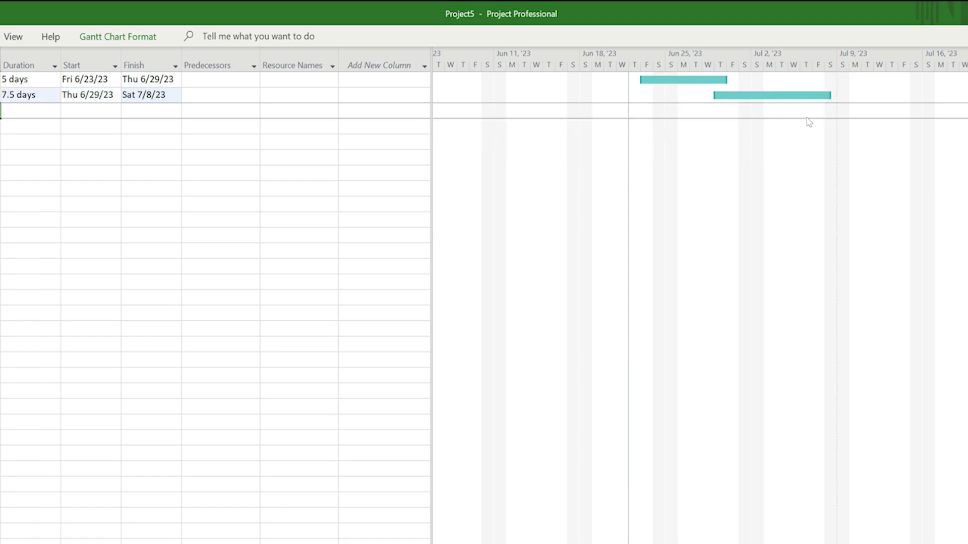
{"action": "double_click", "coordinate": [778, 95]}
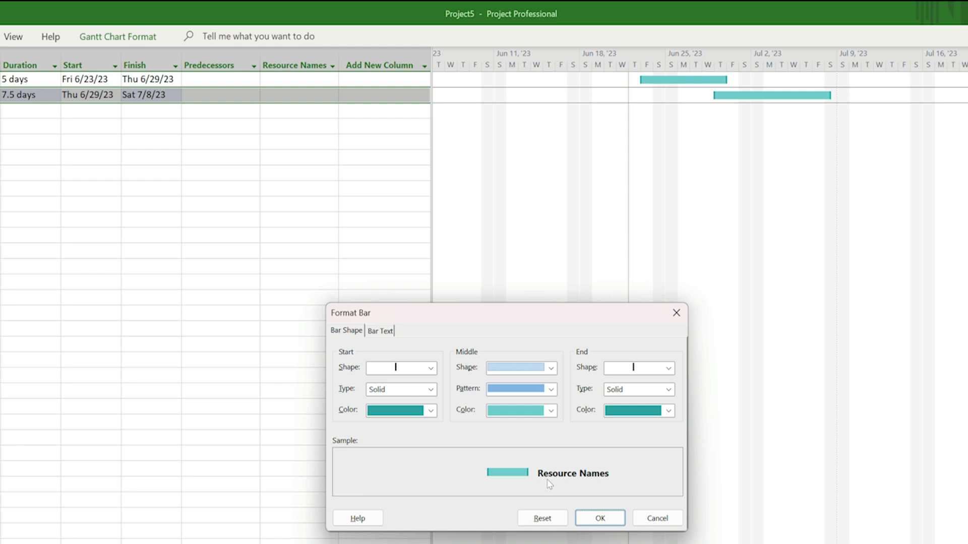
{"action": "left_click", "coordinate": [645, 519]}
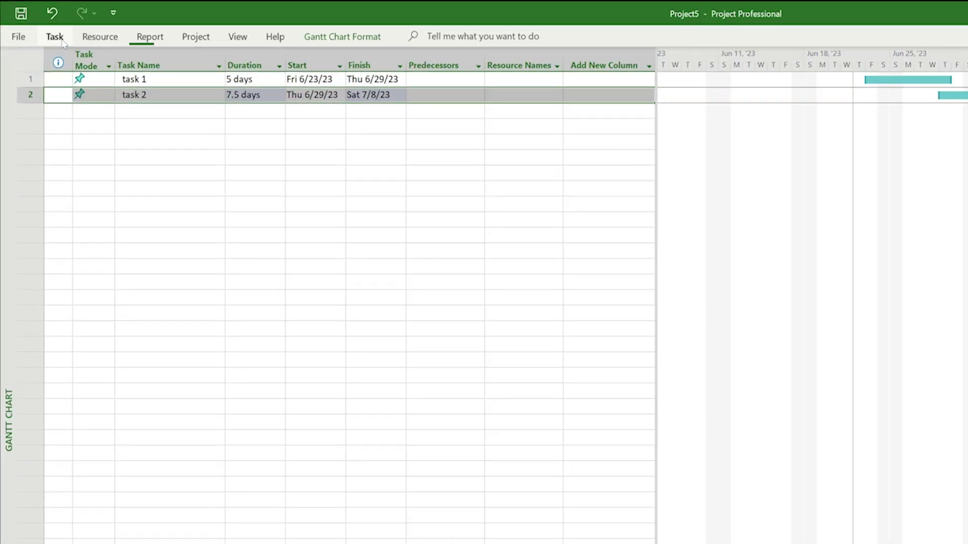
Step: Switch task 1 to Auto Scheduled so it runs 5 days, Thu 6/22/23–Wed 6/28/23
{"action": "left_click", "coordinate": [38, 25]}
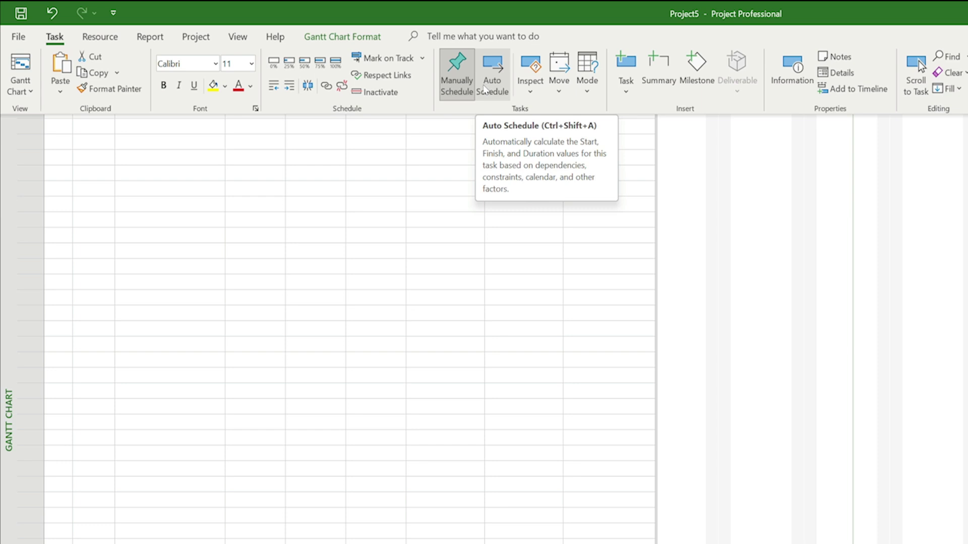
{"action": "left_click", "coordinate": [190, 132]}
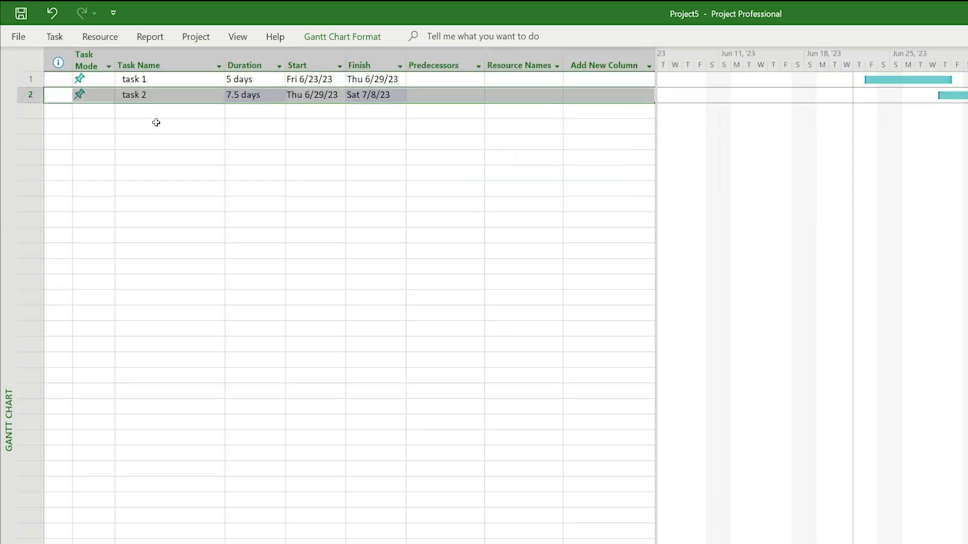
{"action": "left_click", "coordinate": [112, 81]}
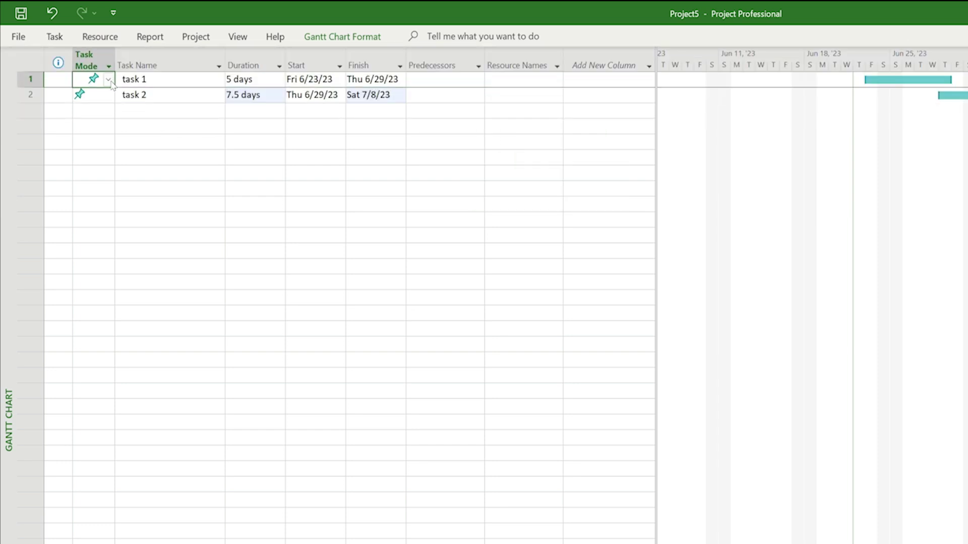
{"action": "left_click", "coordinate": [109, 80]}
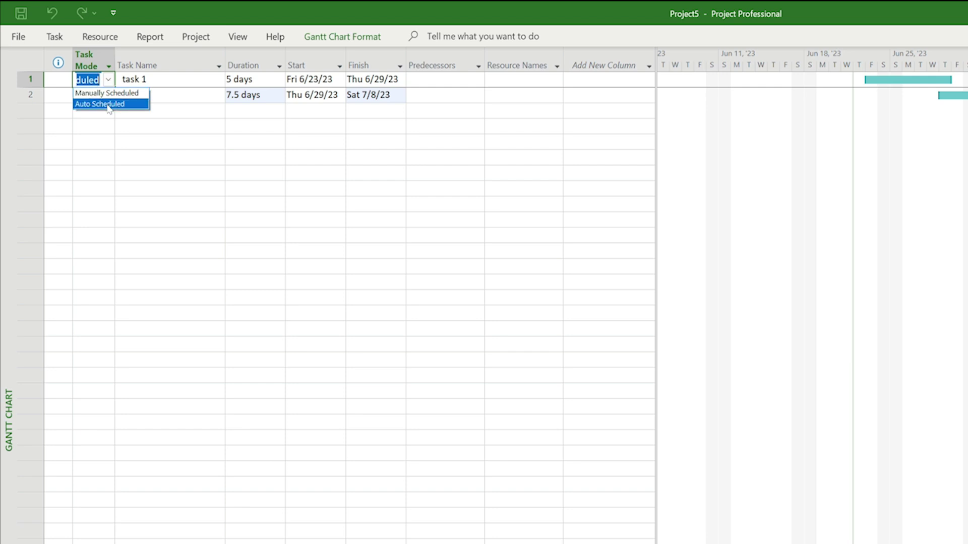
{"action": "left_click", "coordinate": [108, 104]}
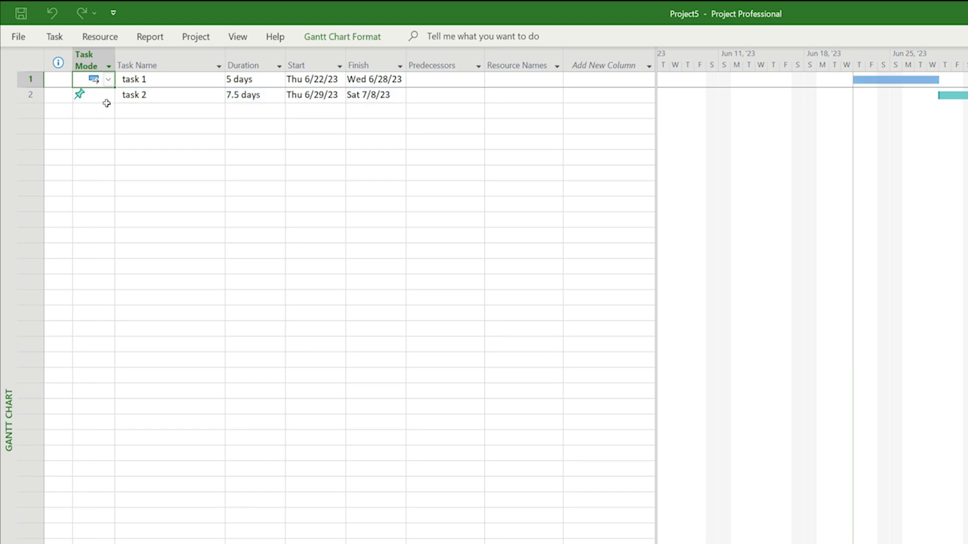
{"action": "left_click", "coordinate": [134, 111]}
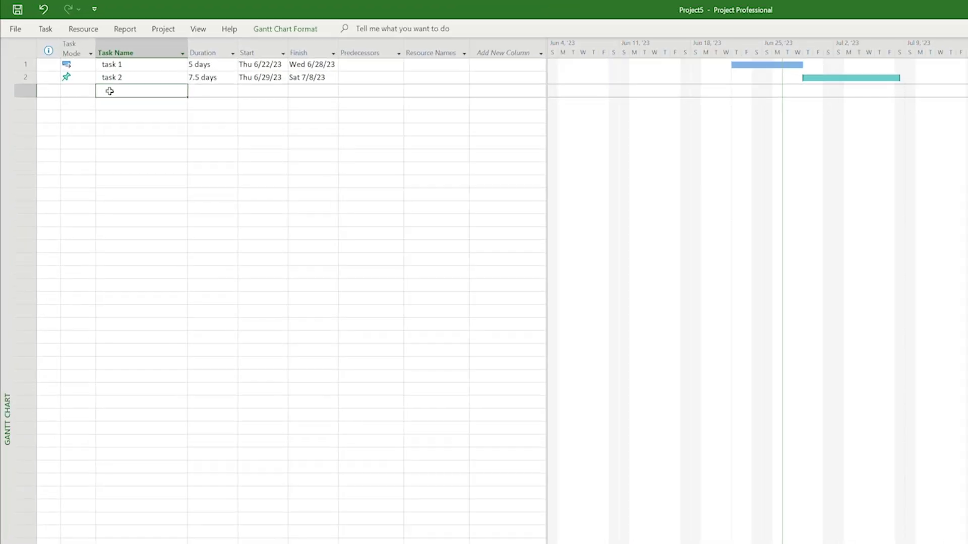
Step: Insert summary task 'Group 1' in row 3 with subtask 'Task 1.1' beneath it
{"action": "left_click", "coordinate": [45, 31]}
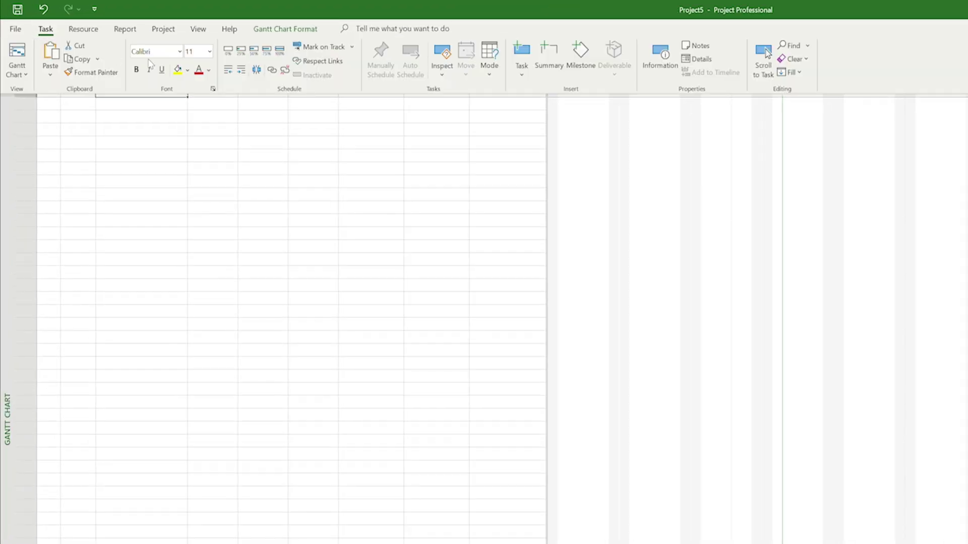
{"action": "left_click", "coordinate": [558, 60]}
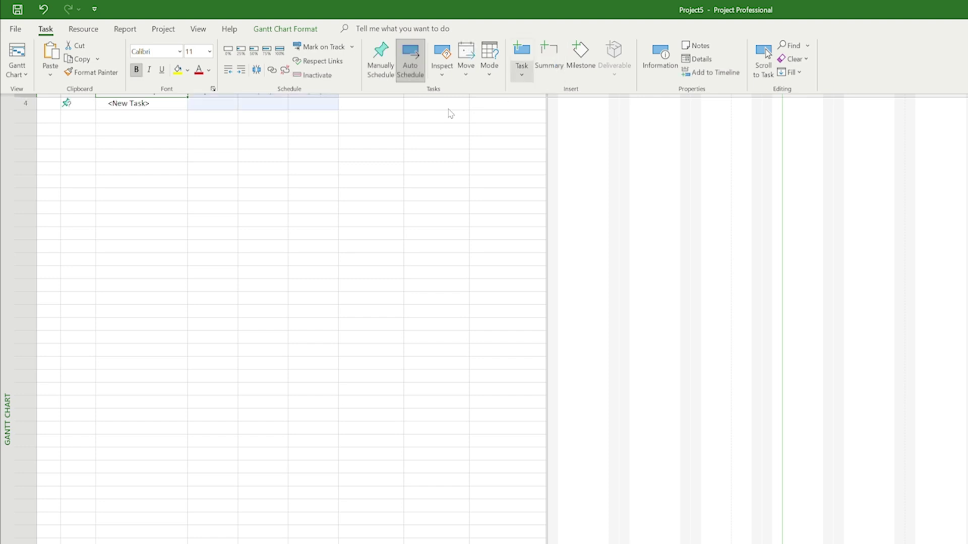
{"action": "type", "text": "Group 1"}
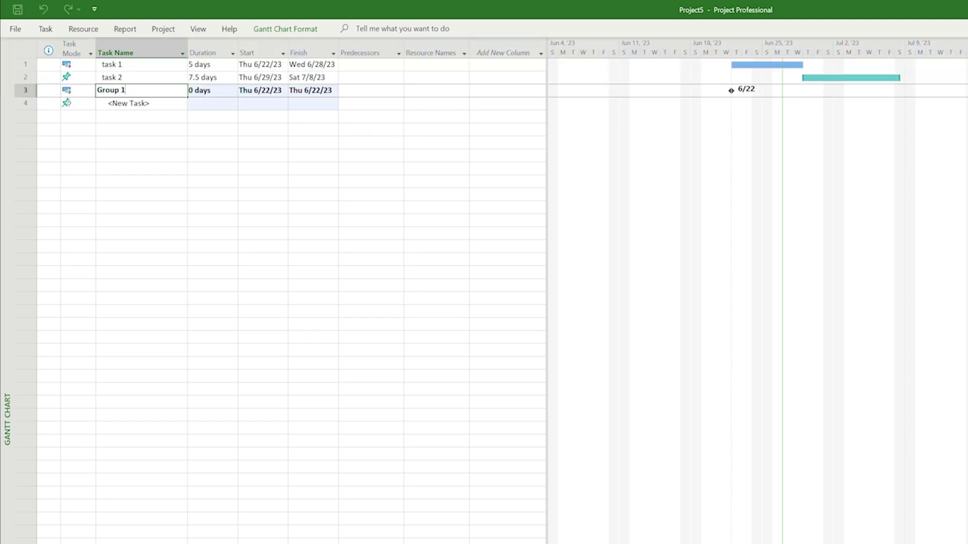
{"action": "key", "text": "Return"}
{"action": "left_click", "coordinate": [147, 103]}
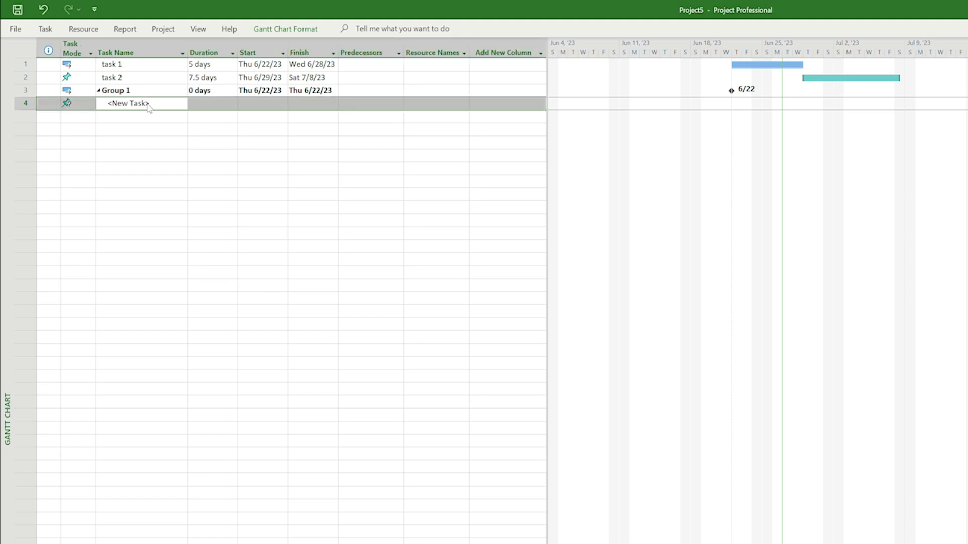
{"action": "double_click", "coordinate": [147, 103]}
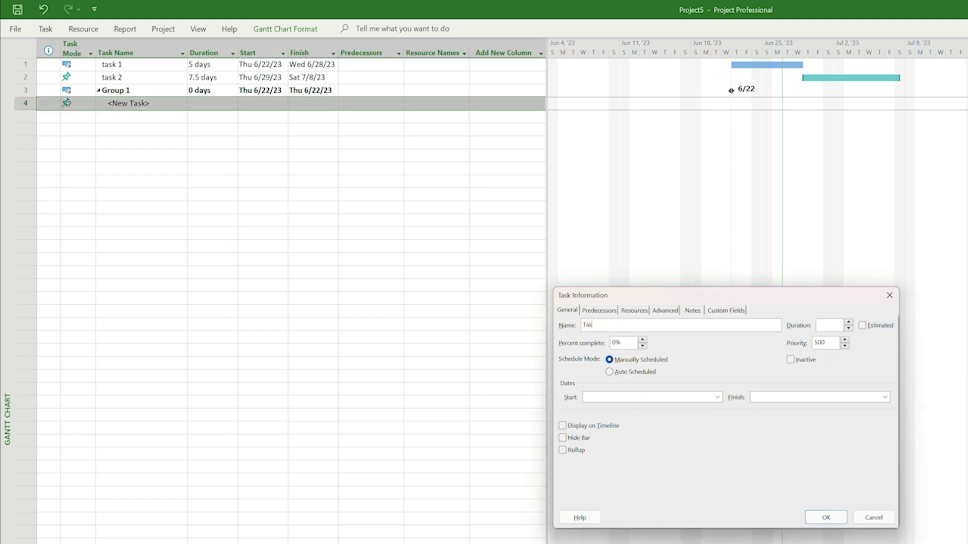
{"action": "key", "text": "Return"}
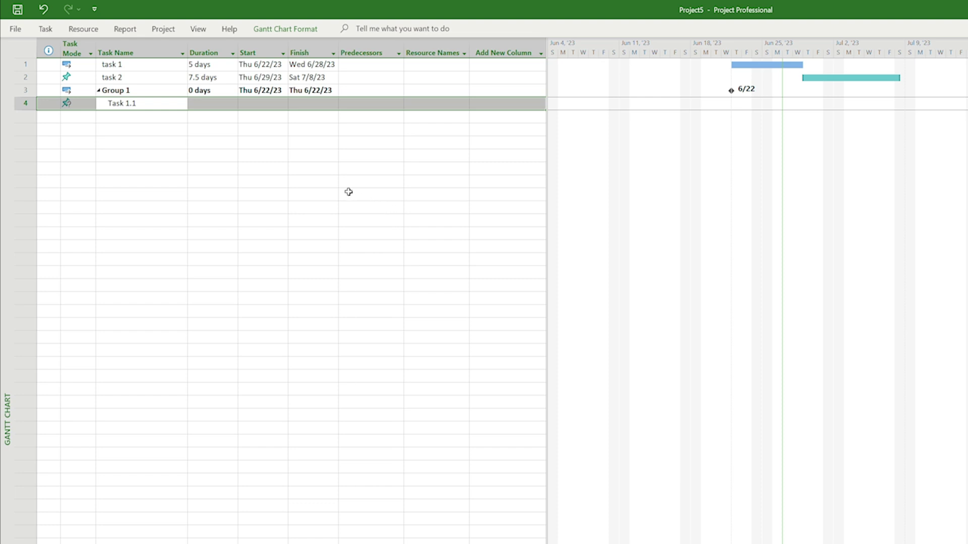
Step: Copy task 1 and paste it into row 5 below Task 1.1
{"action": "right_click", "coordinate": [761, 66]}
{"action": "left_click", "coordinate": [464, 67]}
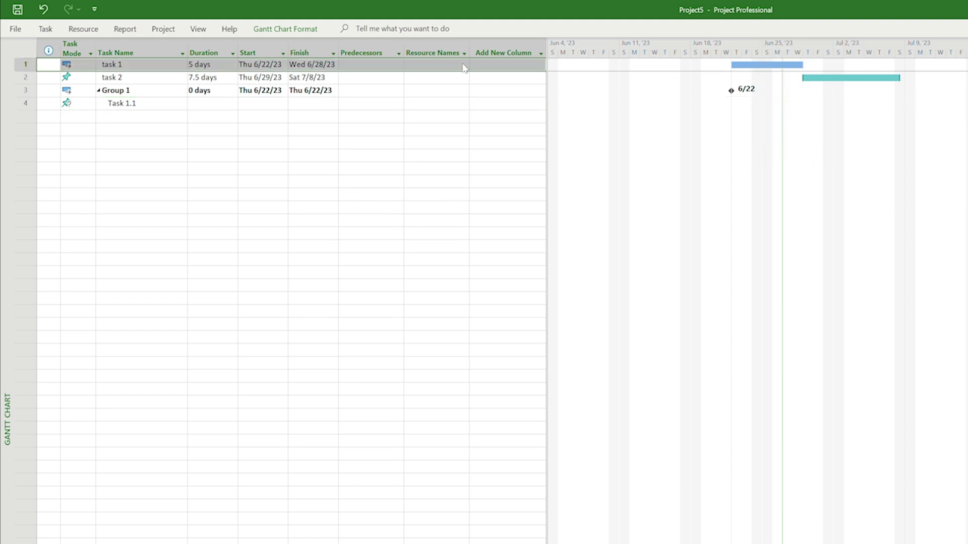
{"action": "right_click", "coordinate": [464, 67]}
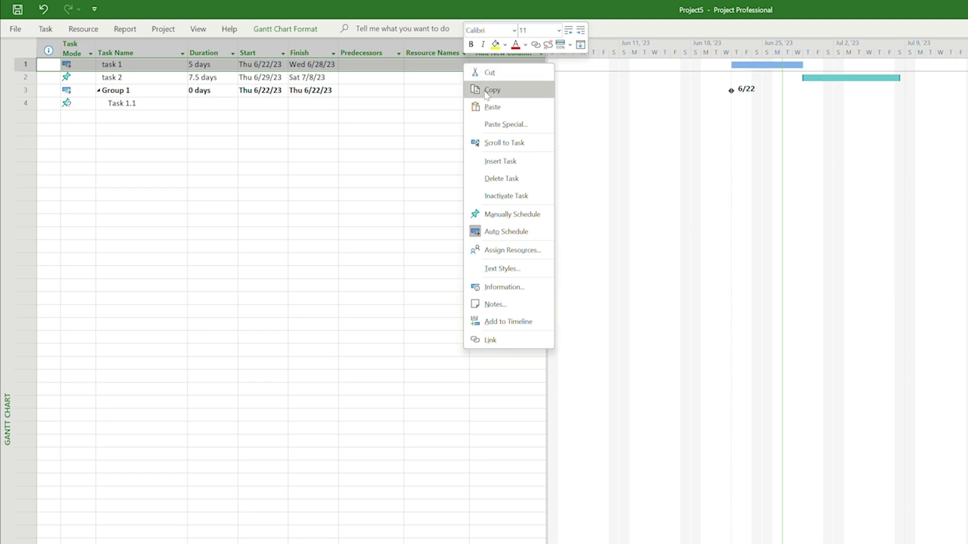
{"action": "left_click", "coordinate": [487, 91]}
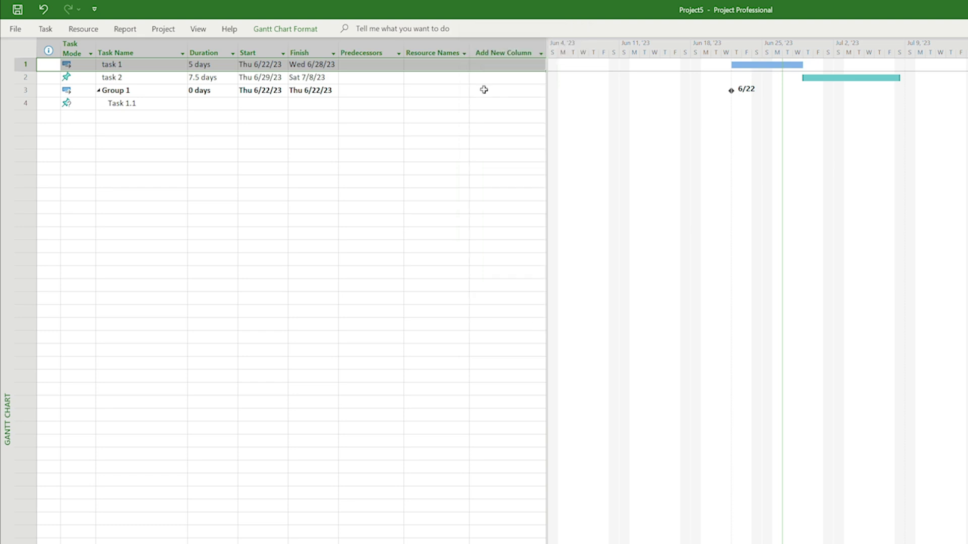
{"action": "right_click", "coordinate": [142, 116]}
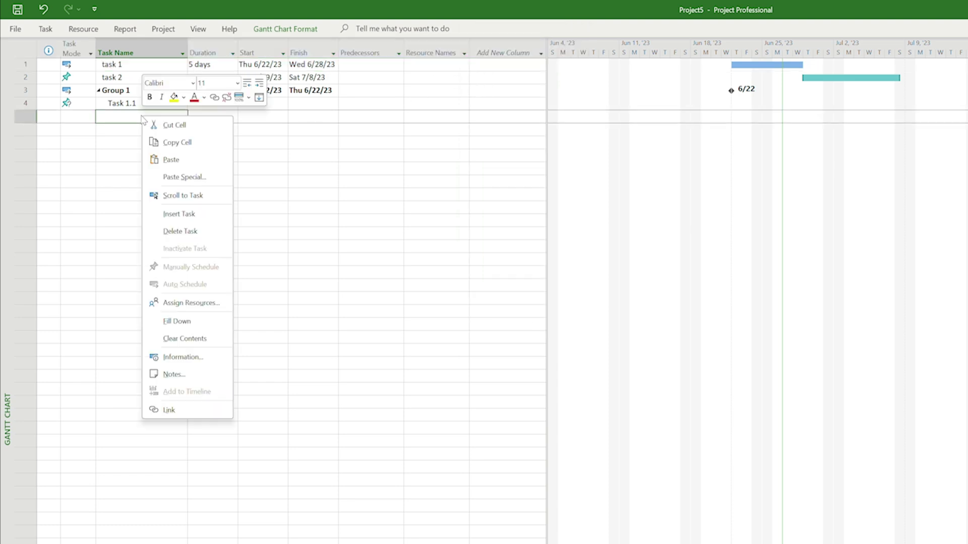
{"action": "left_click", "coordinate": [173, 160]}
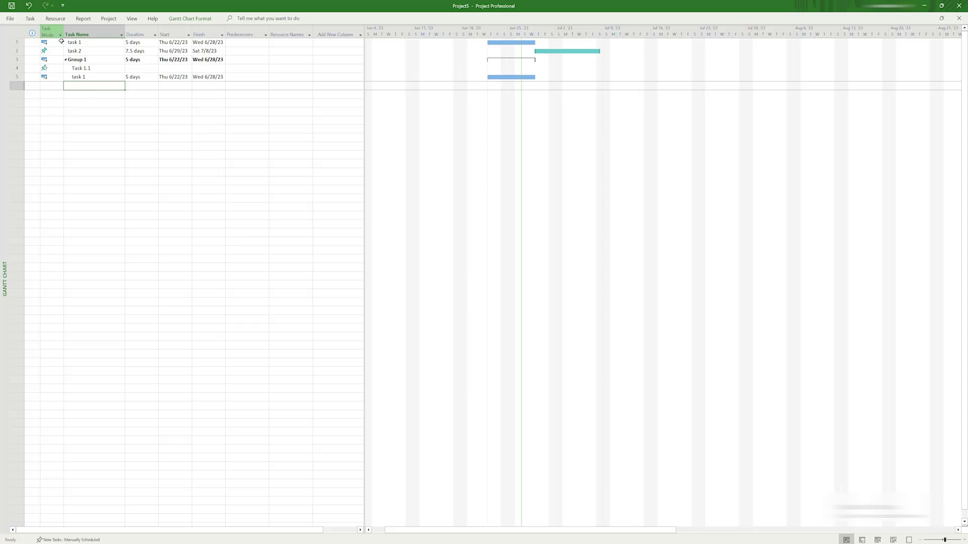
Step: Insert a 0-day milestone named 'Milestone' in row 6 under Group 1
{"action": "left_click", "coordinate": [30, 18]}
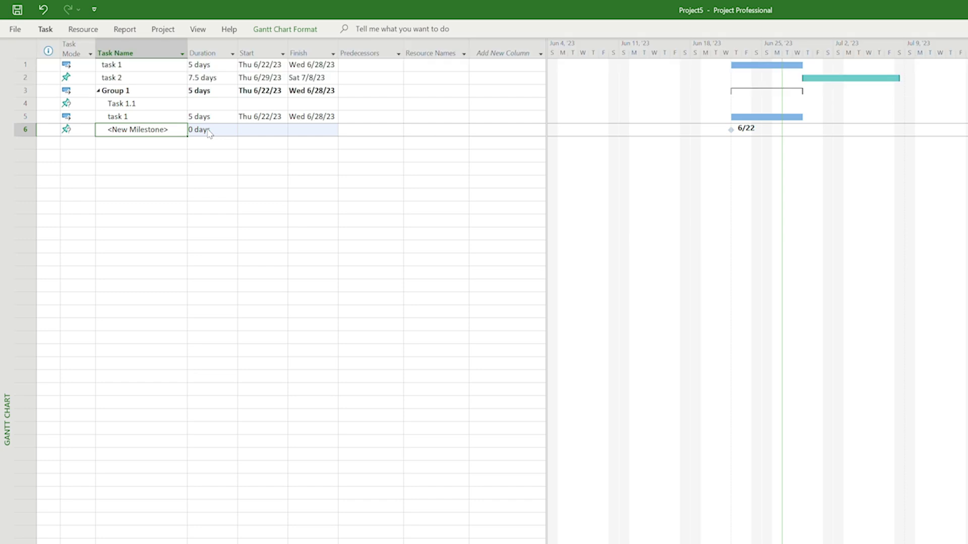
{"action": "key", "text": "Return"}
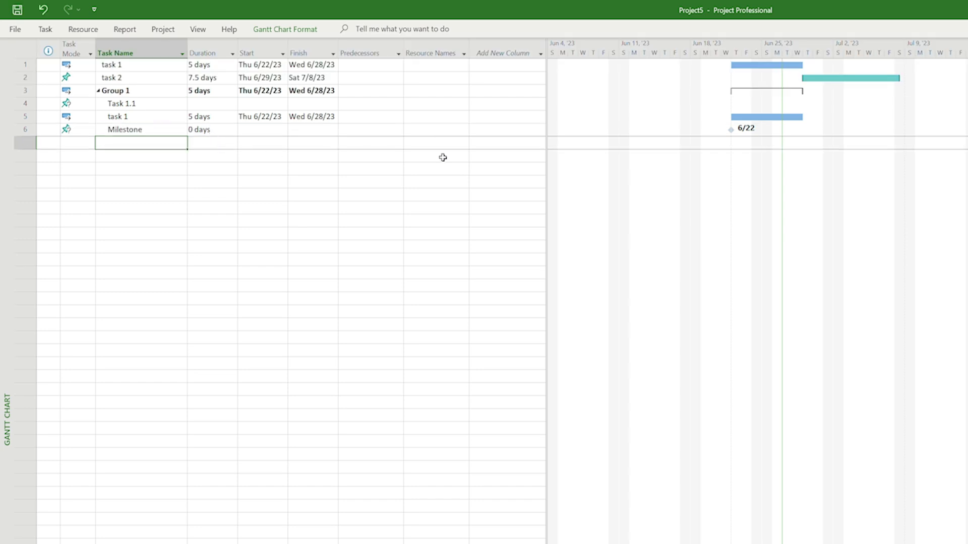
{"action": "left_click", "coordinate": [780, 68]}
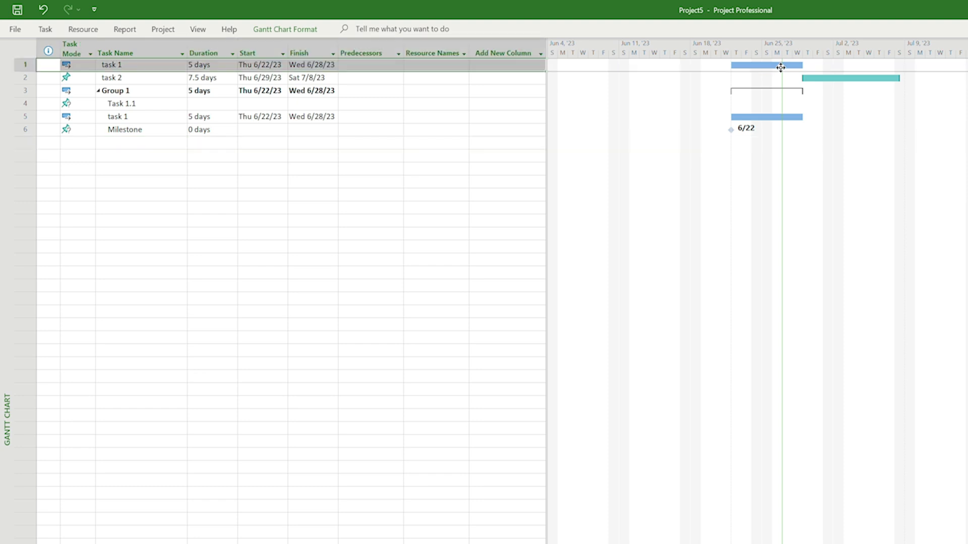
Step: Select task 1 and task 2 together and link them, making task 1 the predecessor
{"action": "left_click", "coordinate": [812, 78], "text": "ctrl"}
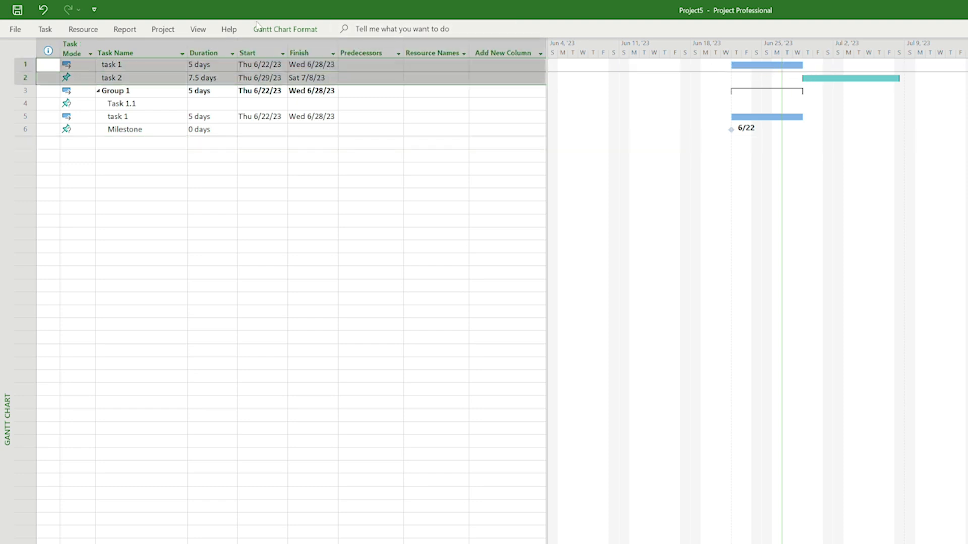
{"action": "left_click", "coordinate": [45, 29]}
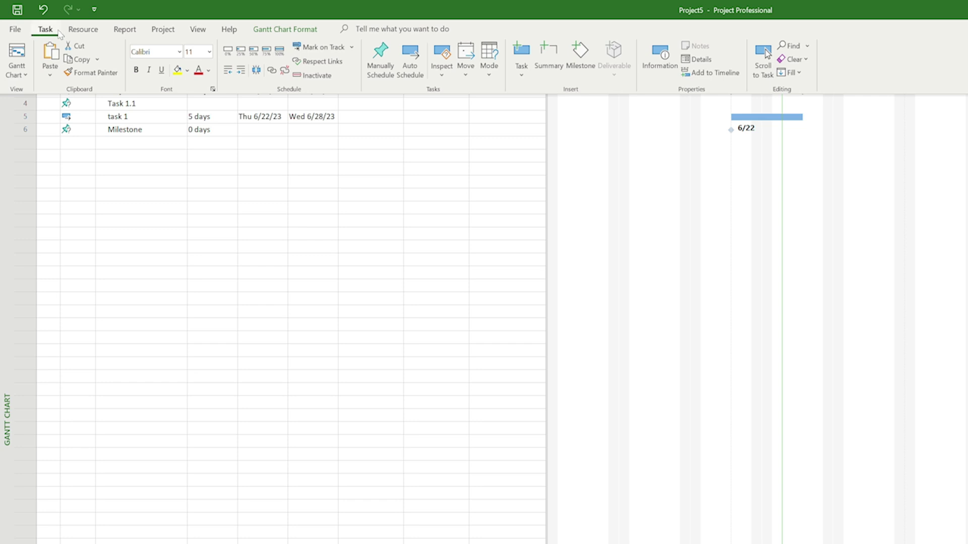
{"action": "left_click", "coordinate": [272, 70]}
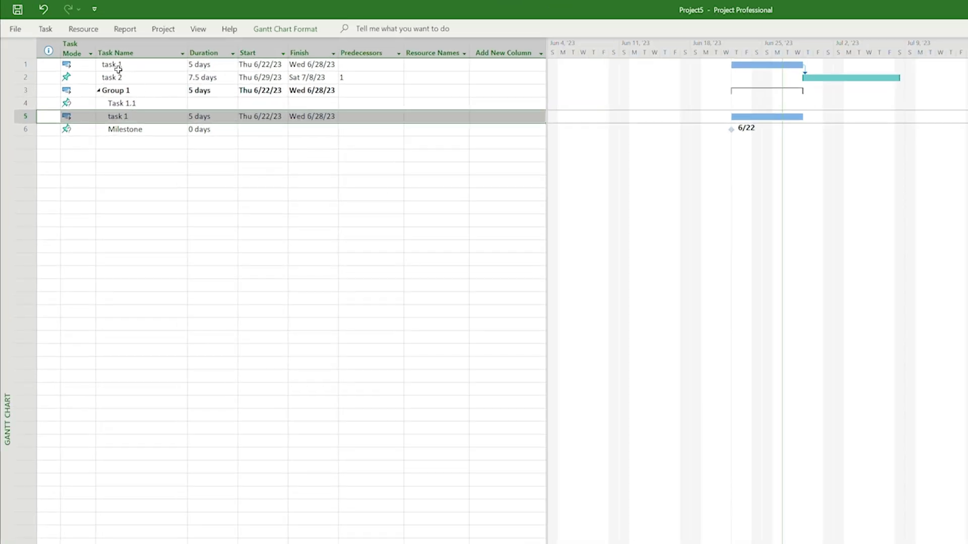
Step: Assign the first team member as a resource to row 5's copy of task 1
{"action": "left_click", "coordinate": [83, 28]}
{"action": "left_click", "coordinate": [192, 146]}
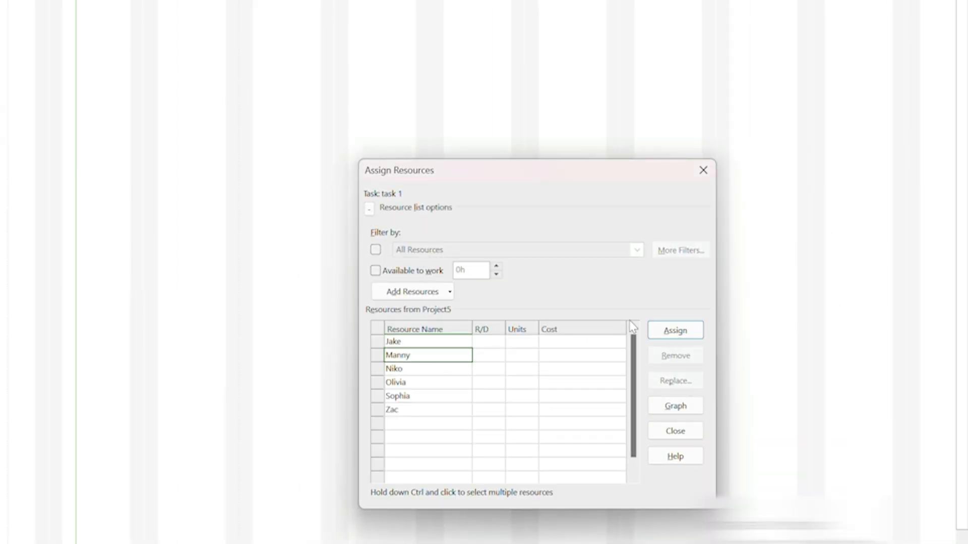
{"action": "left_click", "coordinate": [675, 331]}
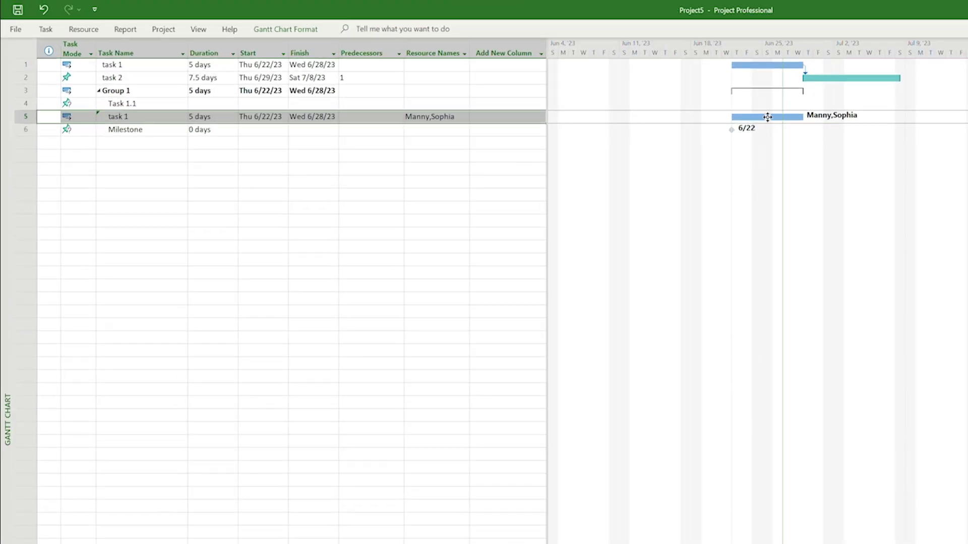
Step: Add task 1 to the timeline, remove it again, then go to the File backstage Home screen
{"action": "right_click", "coordinate": [768, 118]}
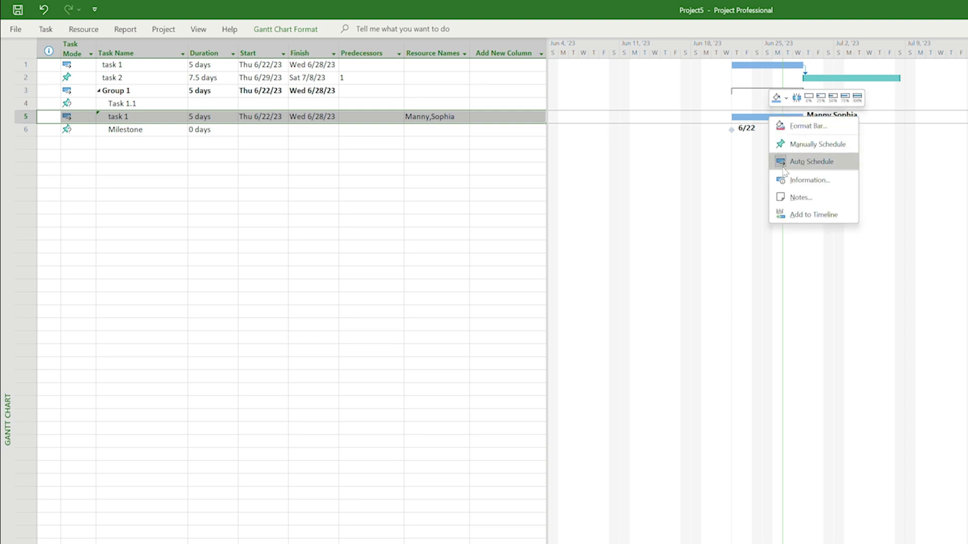
{"action": "left_click", "coordinate": [801, 215]}
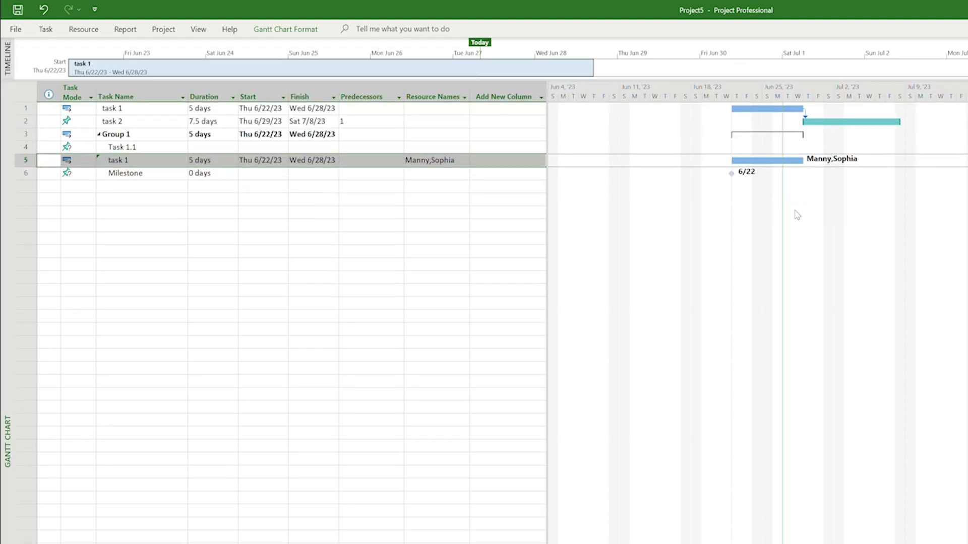
{"action": "right_click", "coordinate": [472, 70]}
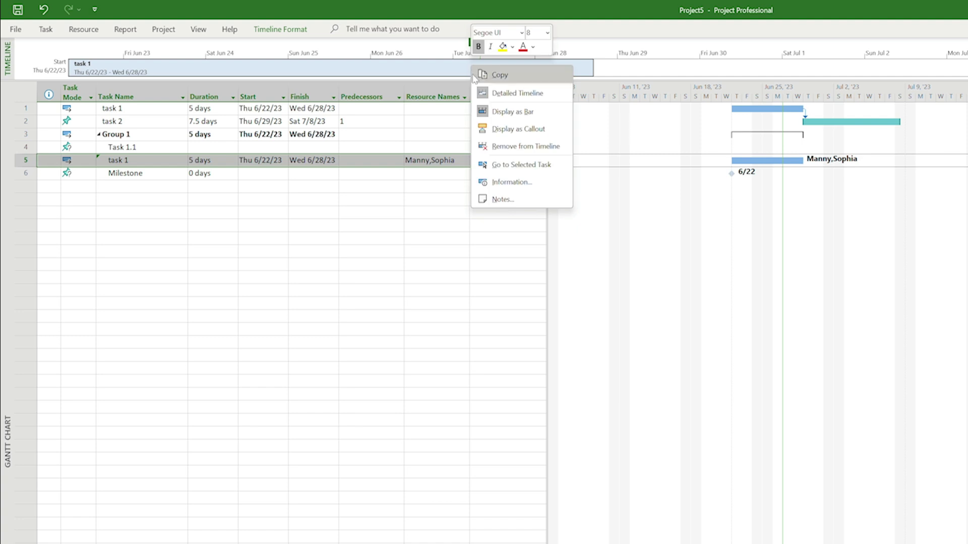
{"action": "left_click", "coordinate": [507, 147]}
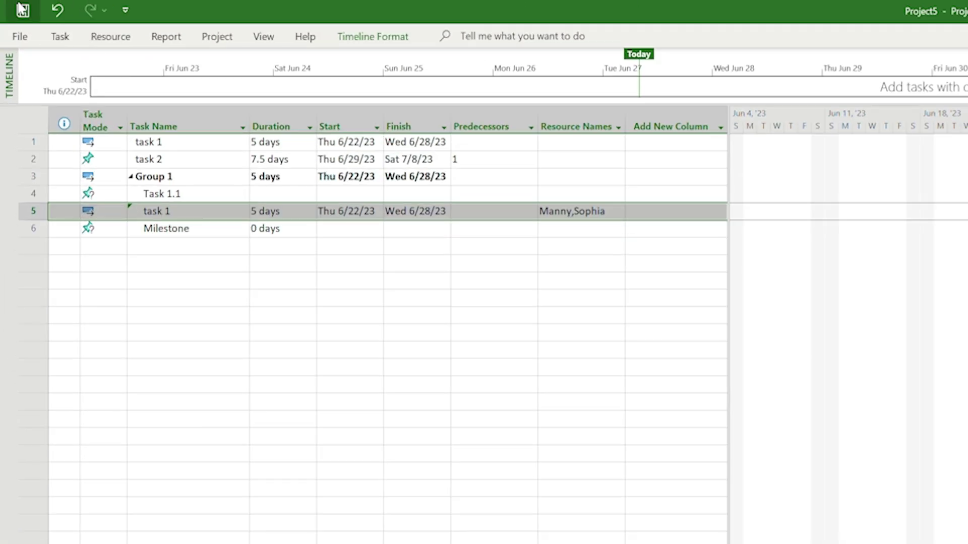
{"action": "left_click", "coordinate": [20, 36]}
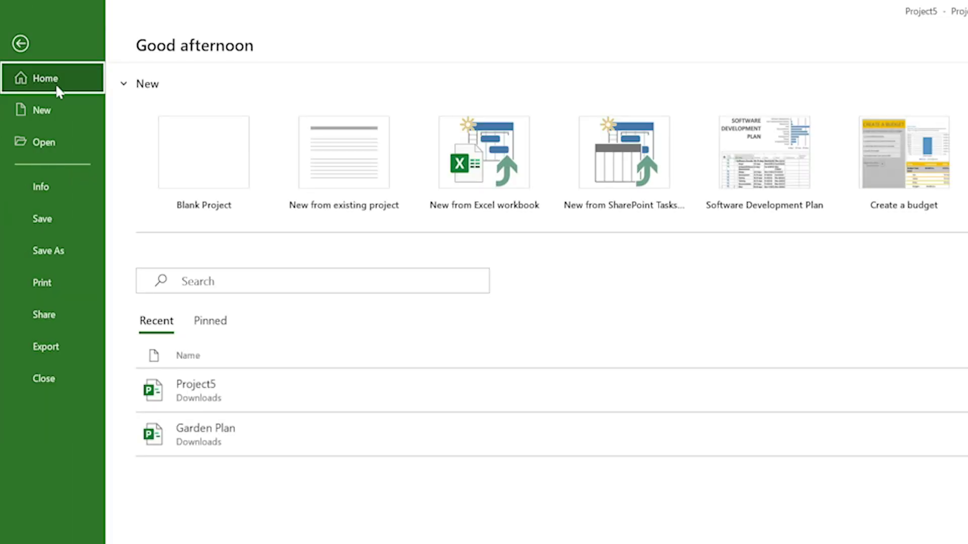